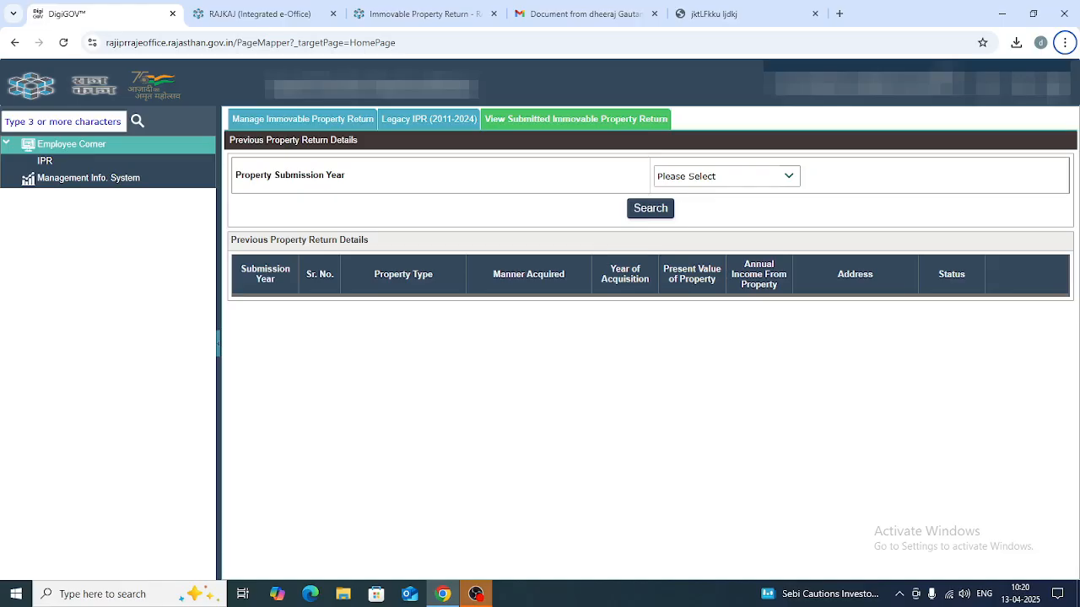
Read the circular PDF on re-opening the IPR window for pending immovable property returns
left_click(716, 14)
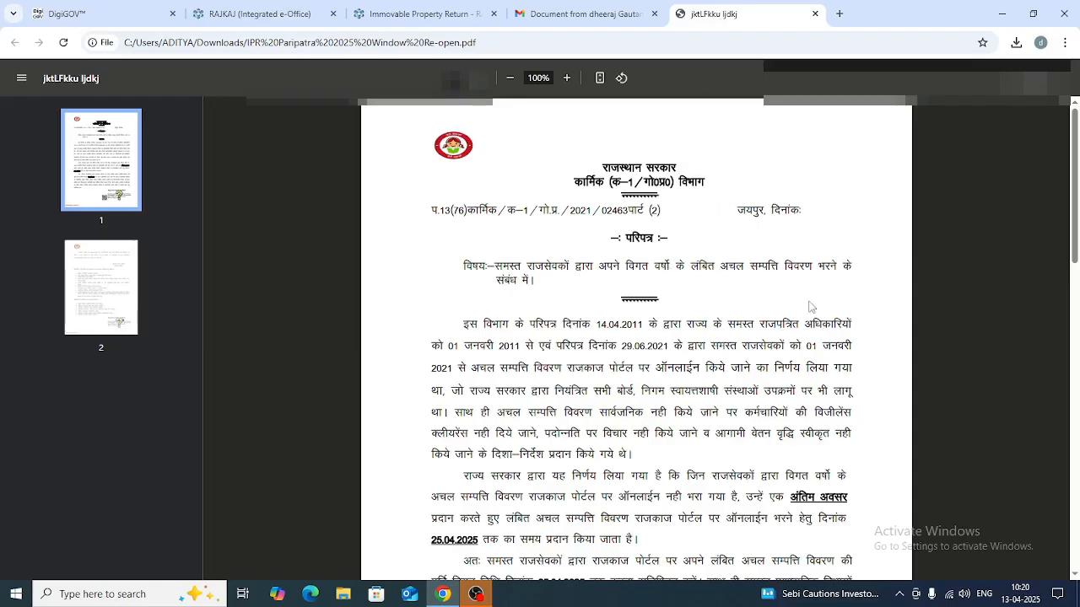
scroll(627, 384, "down", 2)
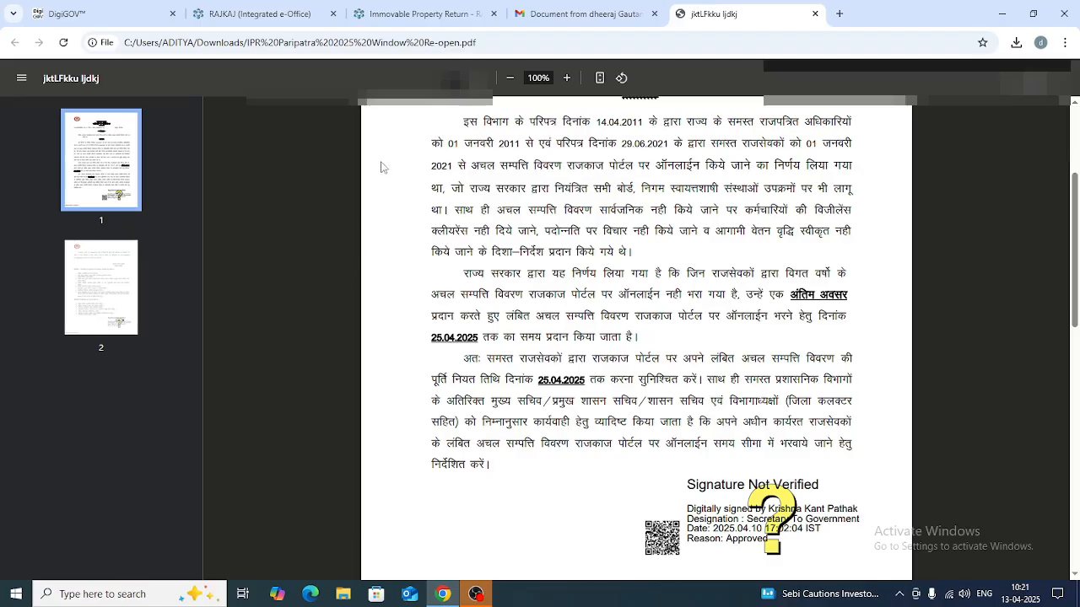
Search the web for "rajkaj ipr status" in a new tab and open RajKaj's IPR details report page
key("ctrl+t")
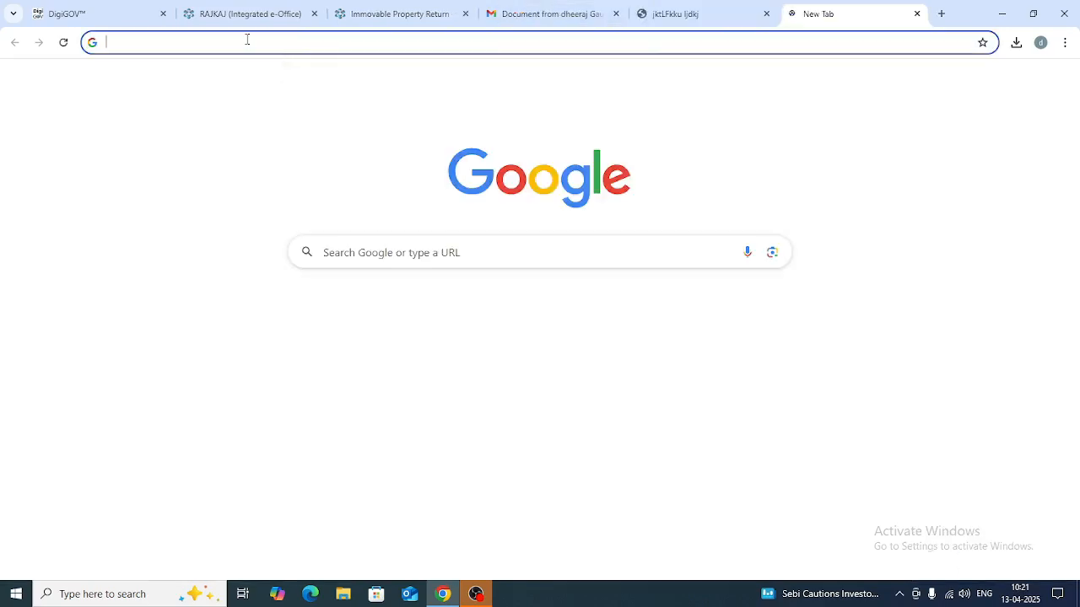
left_click(247, 40)
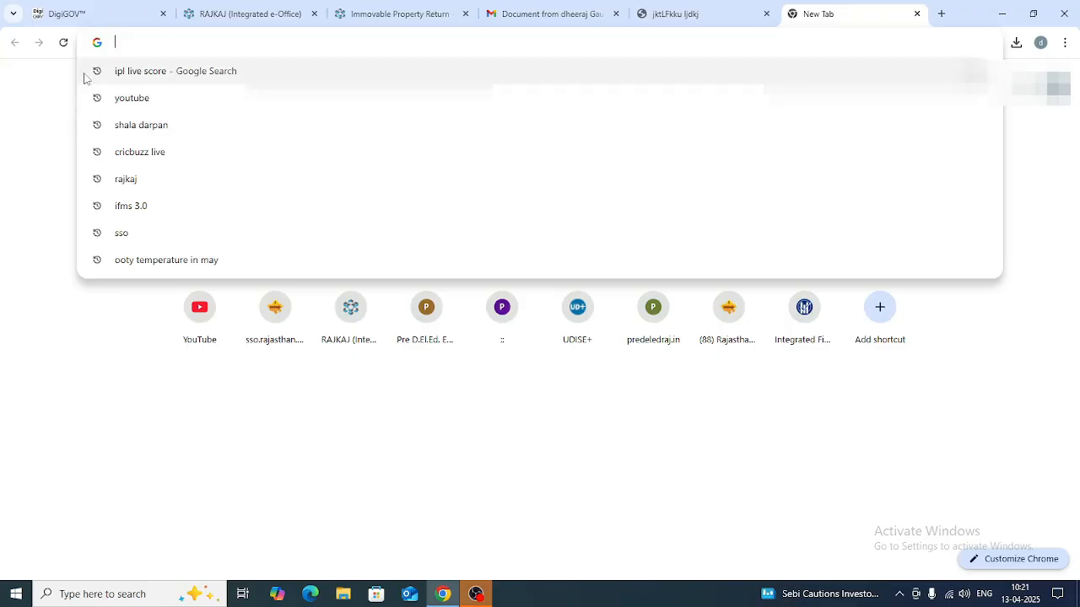
type("rajk")
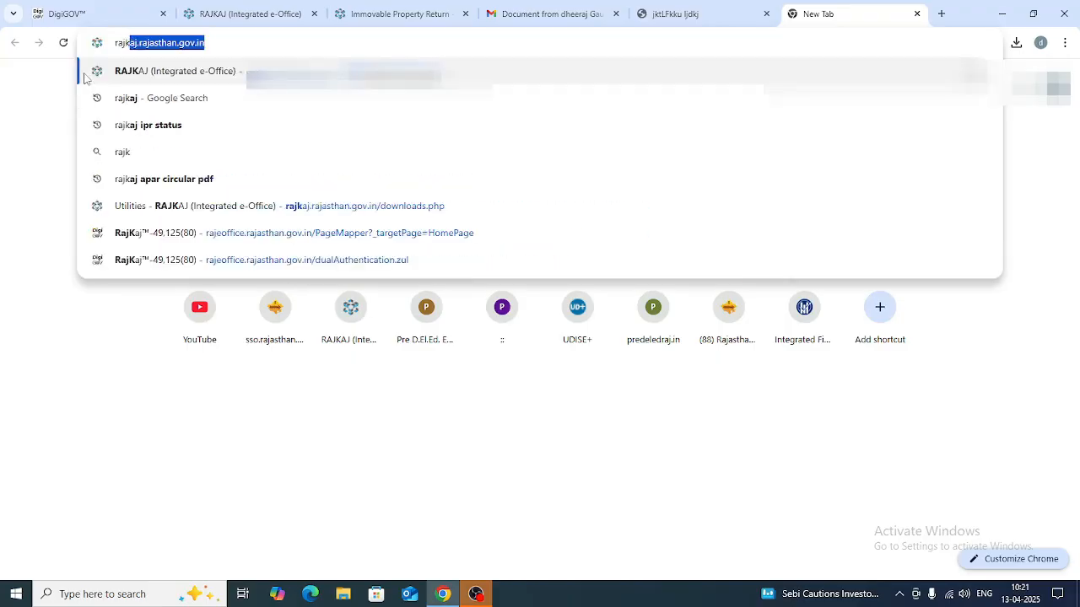
type("aj")
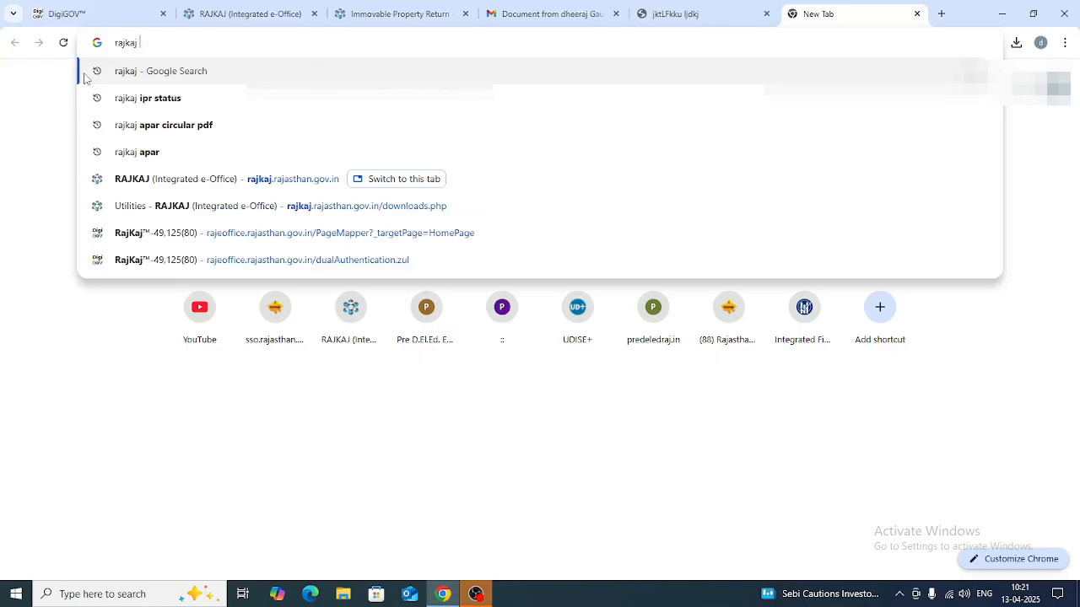
left_click(149, 99)
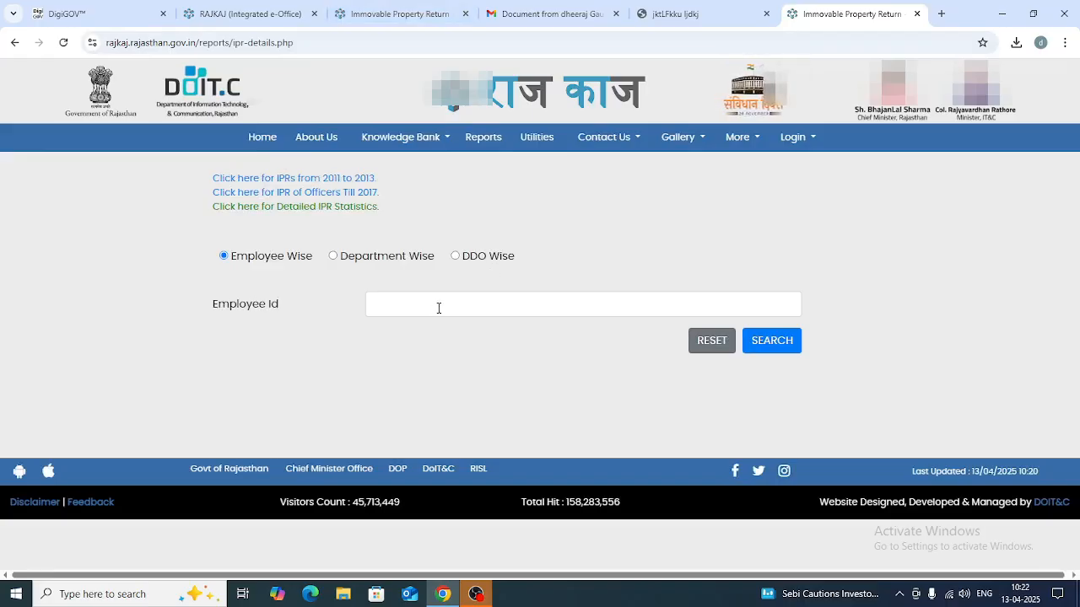
Review the employee's list of filed IPRs by year in the already loaded RajKaj Immovable Property Return report
left_click(264, 17)
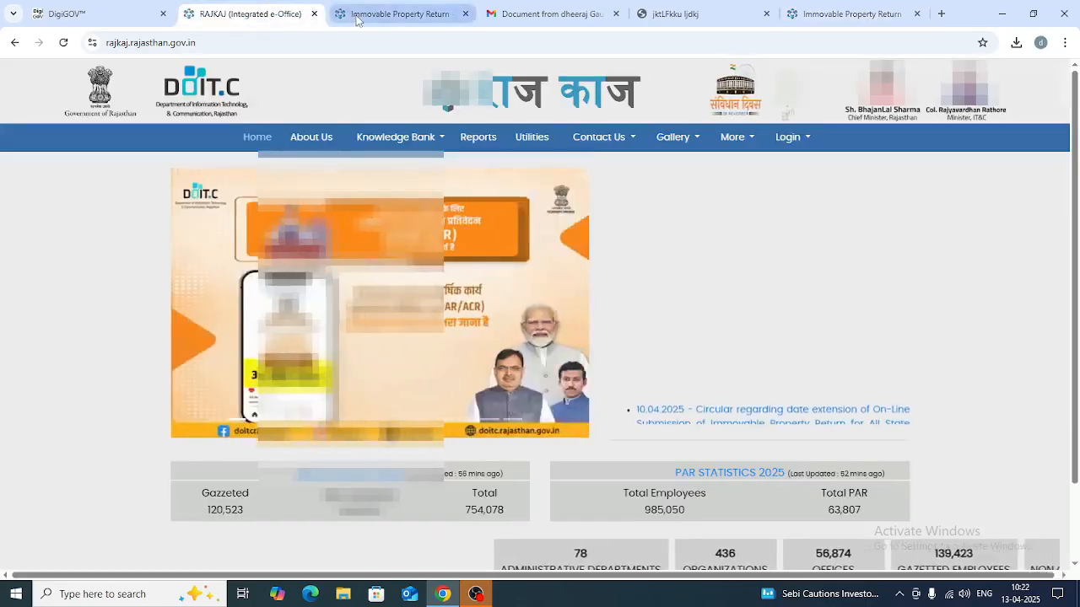
left_click(410, 14)
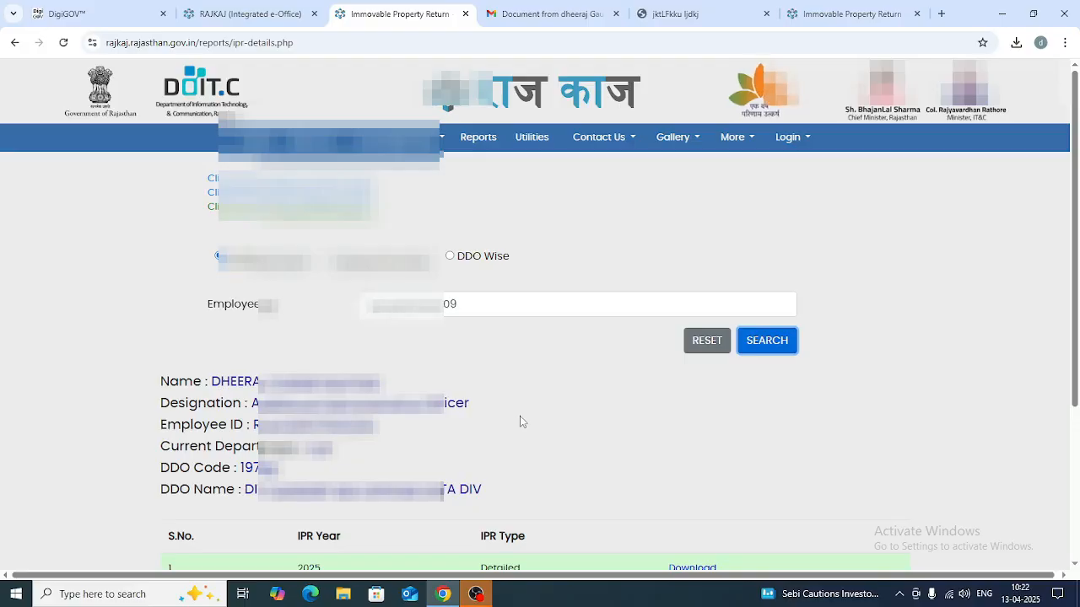
scroll(520, 416, "down", 3)
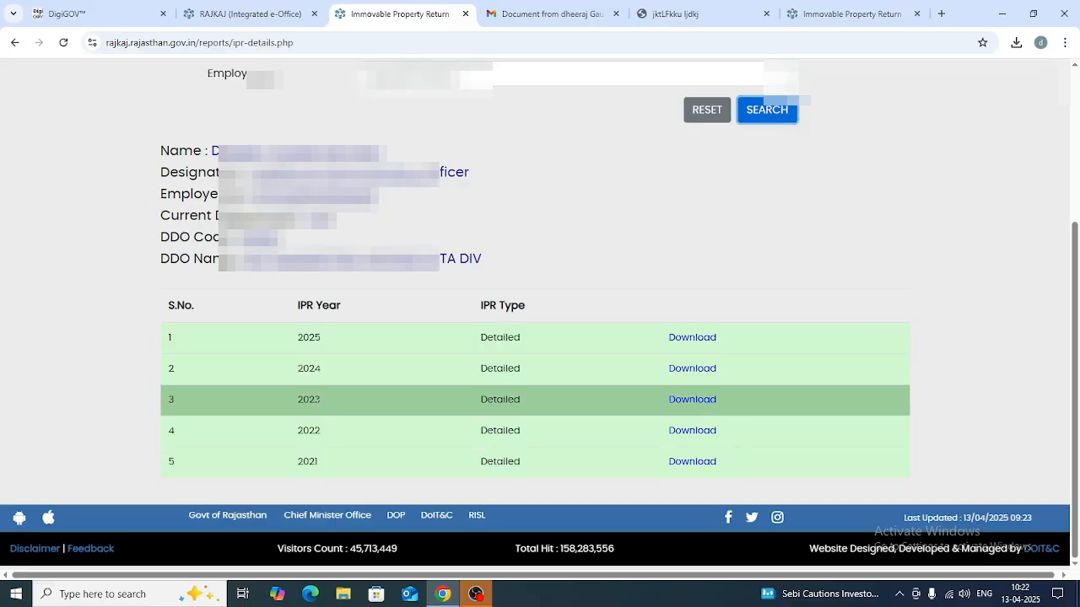
Open the IPR login from the RajKaj home page and view the Rajasthan Single Sign-On page
left_click(245, 16)
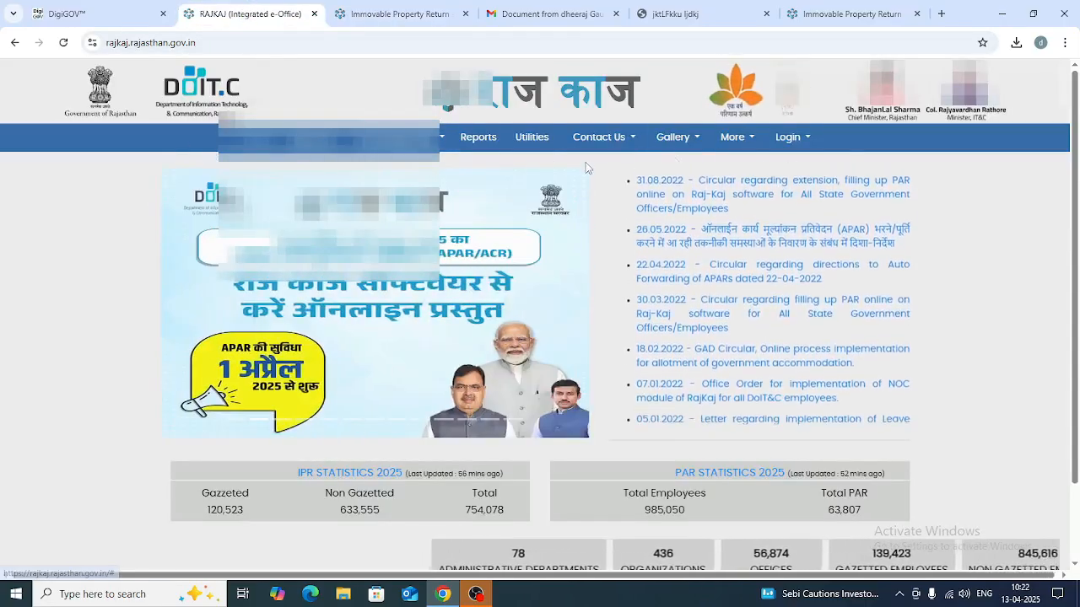
left_click(793, 140)
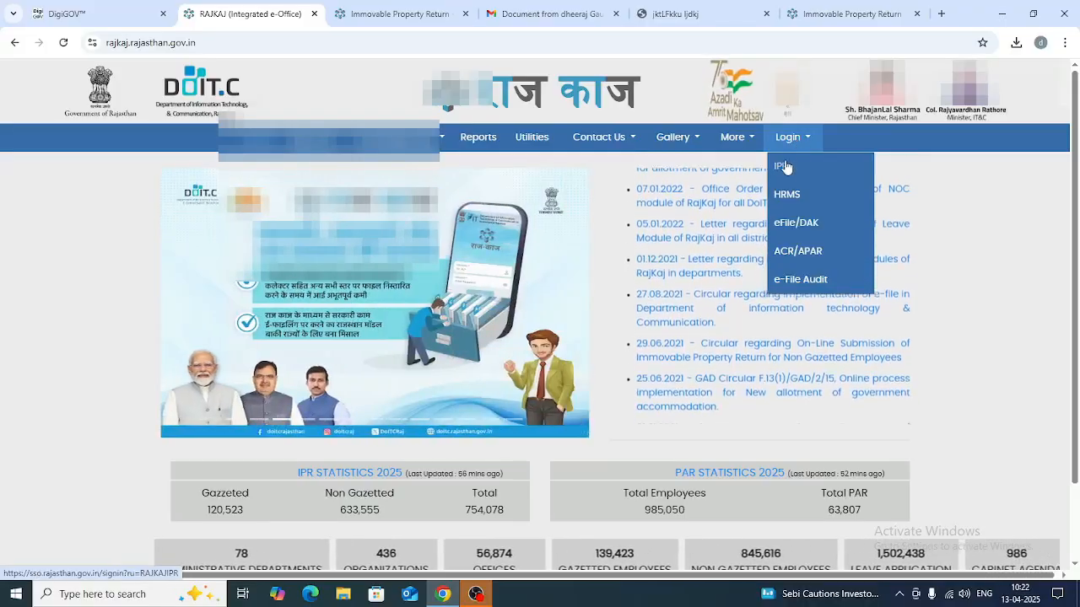
left_click(783, 171)
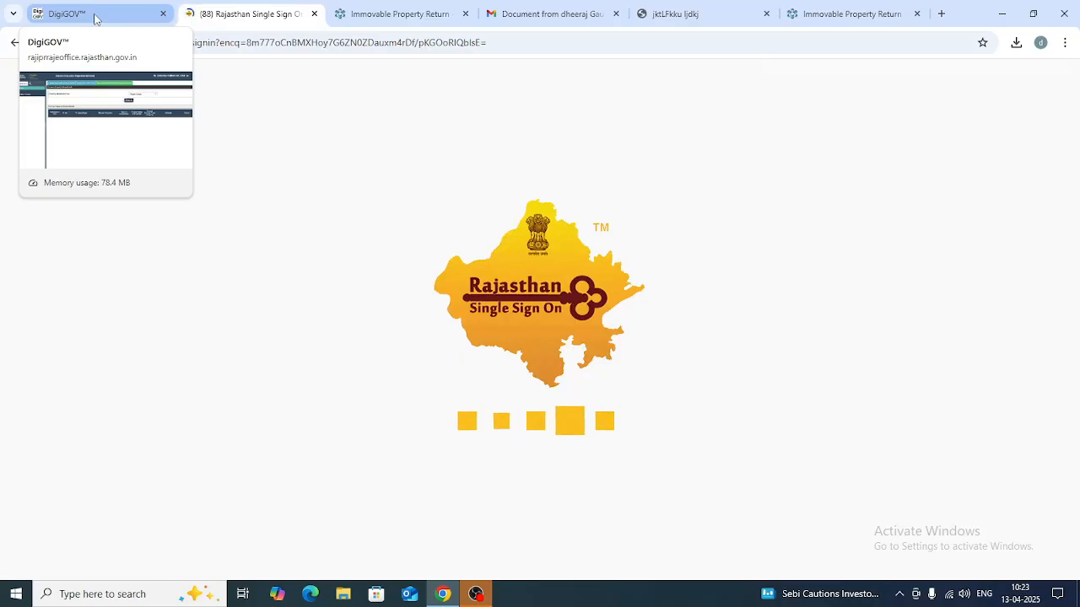
left_click(94, 19)
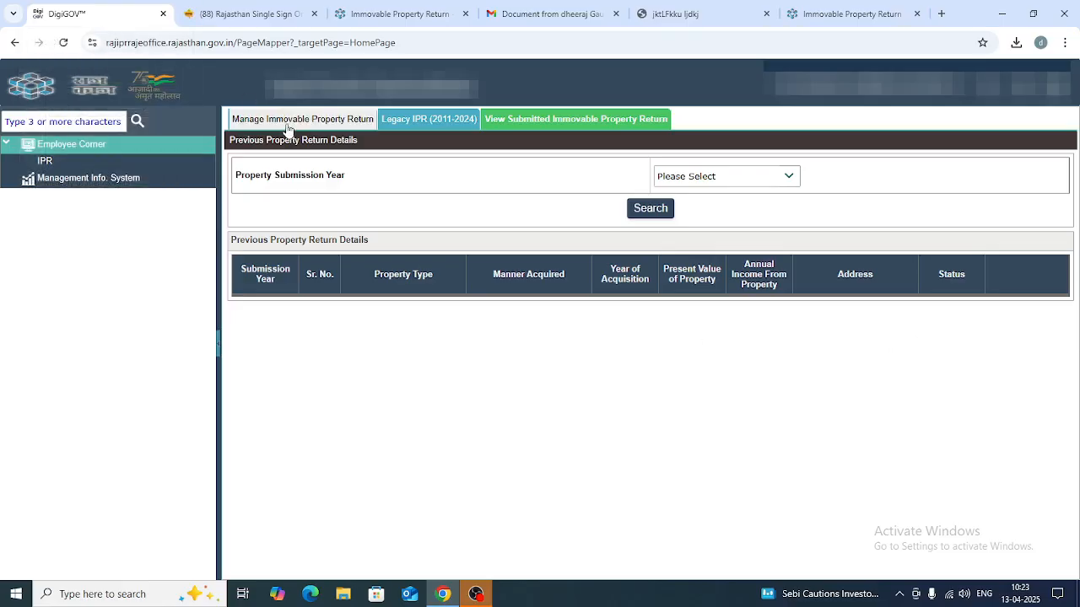
left_click(235, 20)
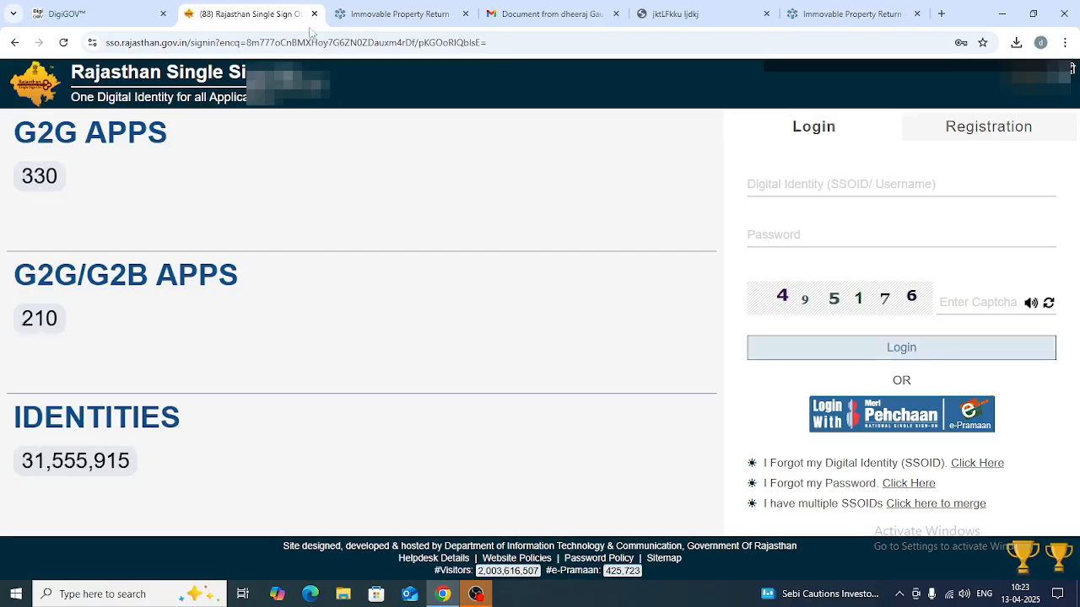
Return to the DigiGOV portal and search the submitted immovable property returns for submission year 2023
left_click(96, 13)
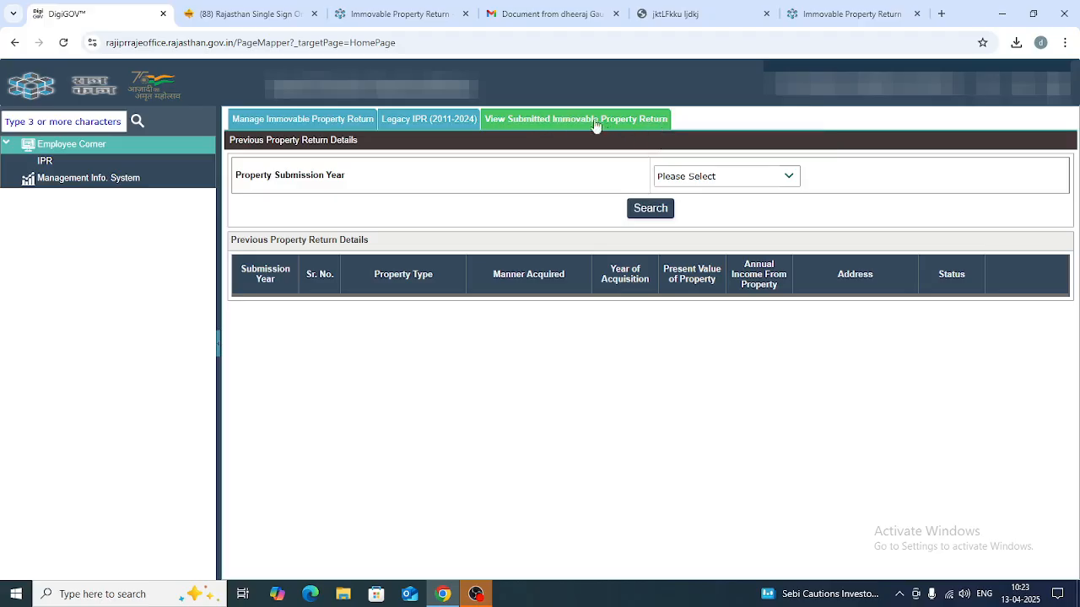
left_click(789, 176)
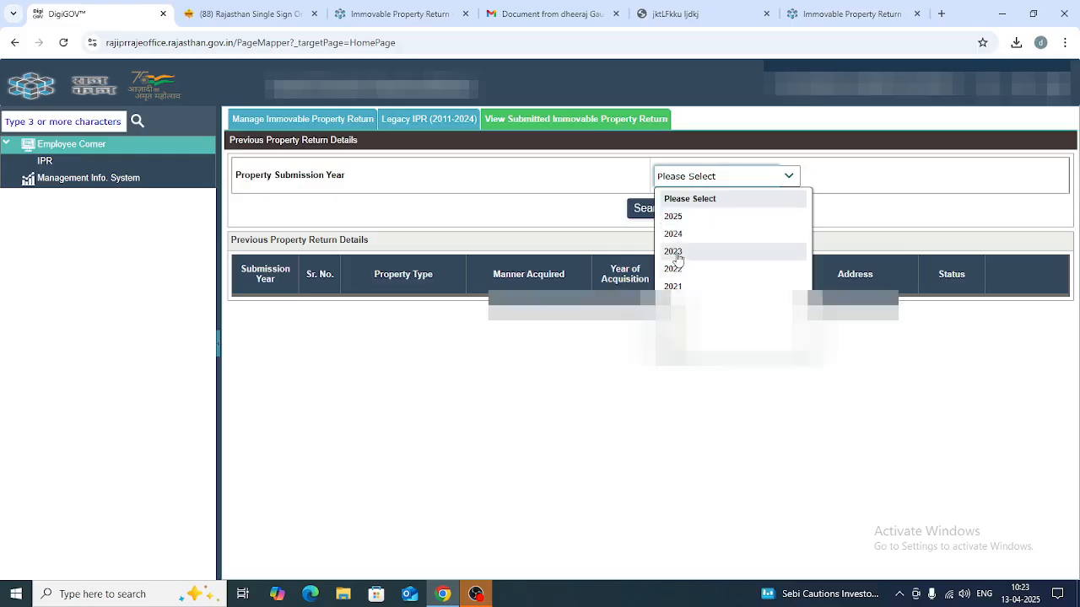
left_click(677, 253)
left_click(654, 213)
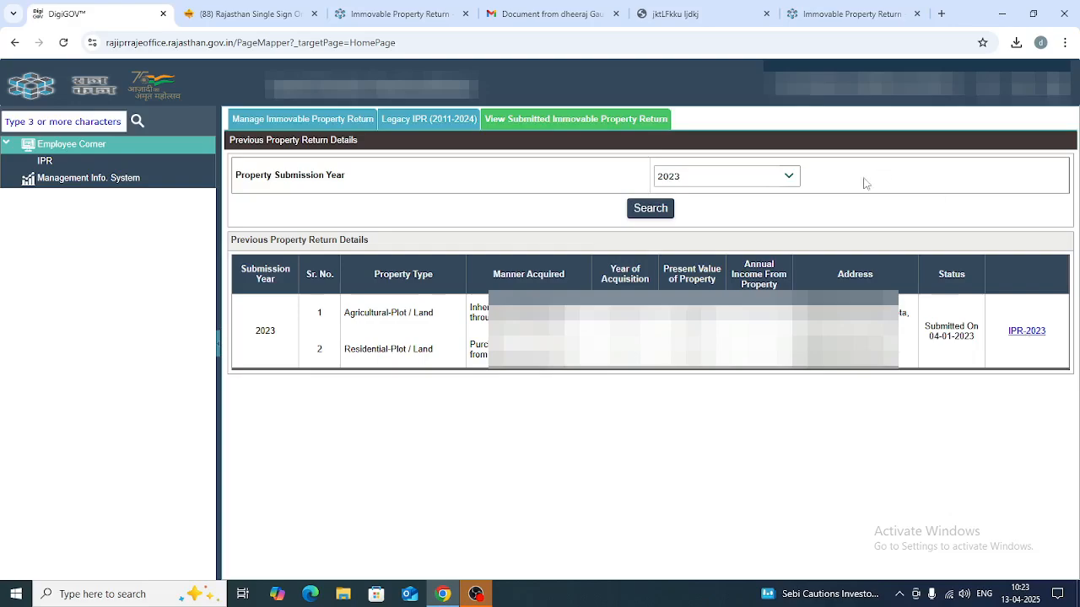
Open the Legacy IPR (2011-2024) form, view the blank IPR format PDF, and return to the form
left_click(411, 120)
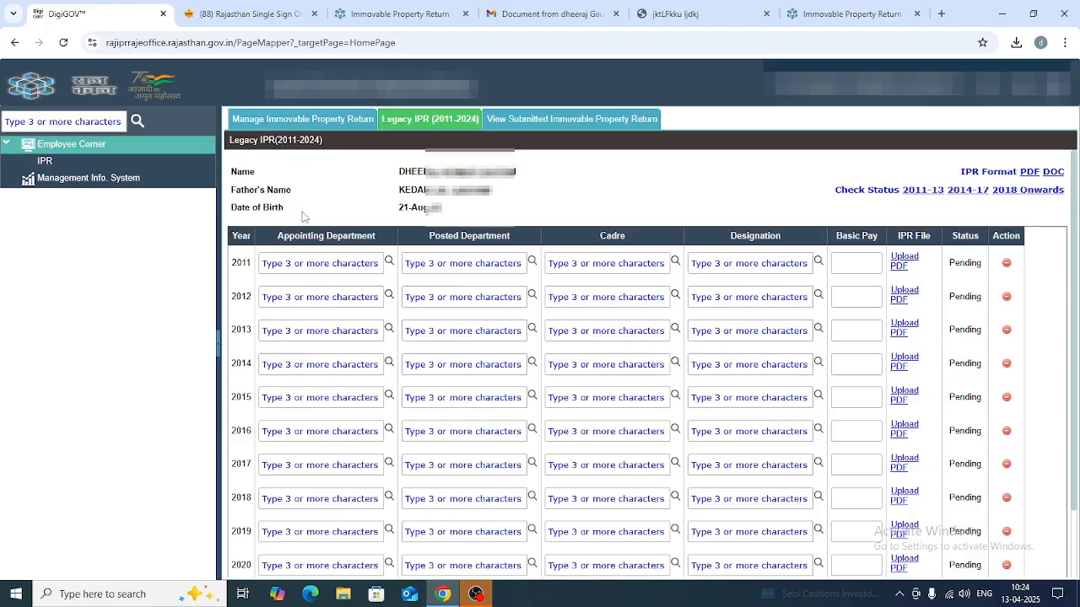
left_click(1032, 174)
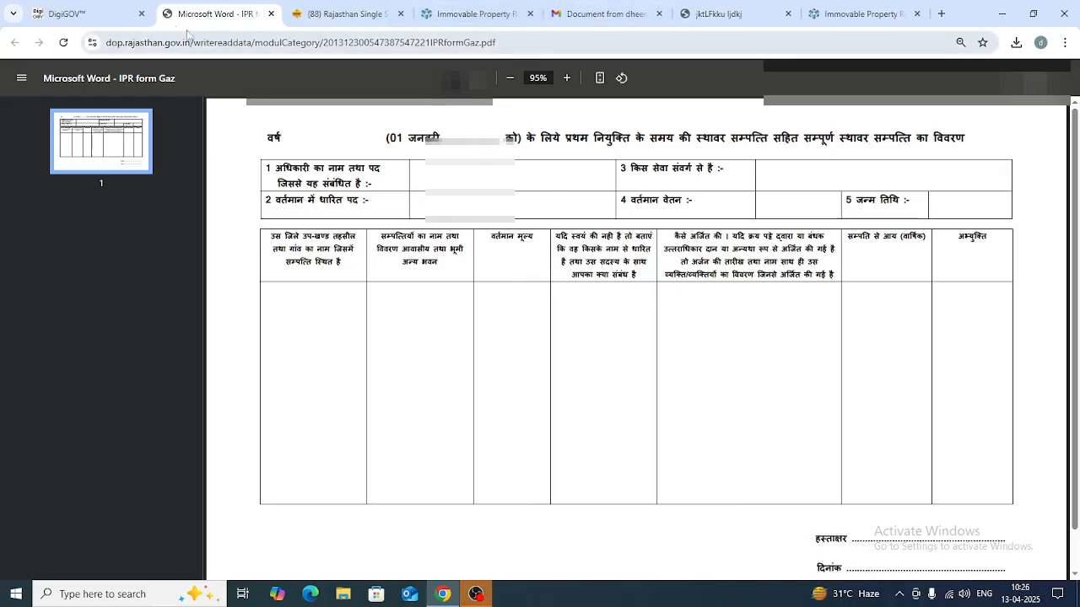
left_click(91, 14)
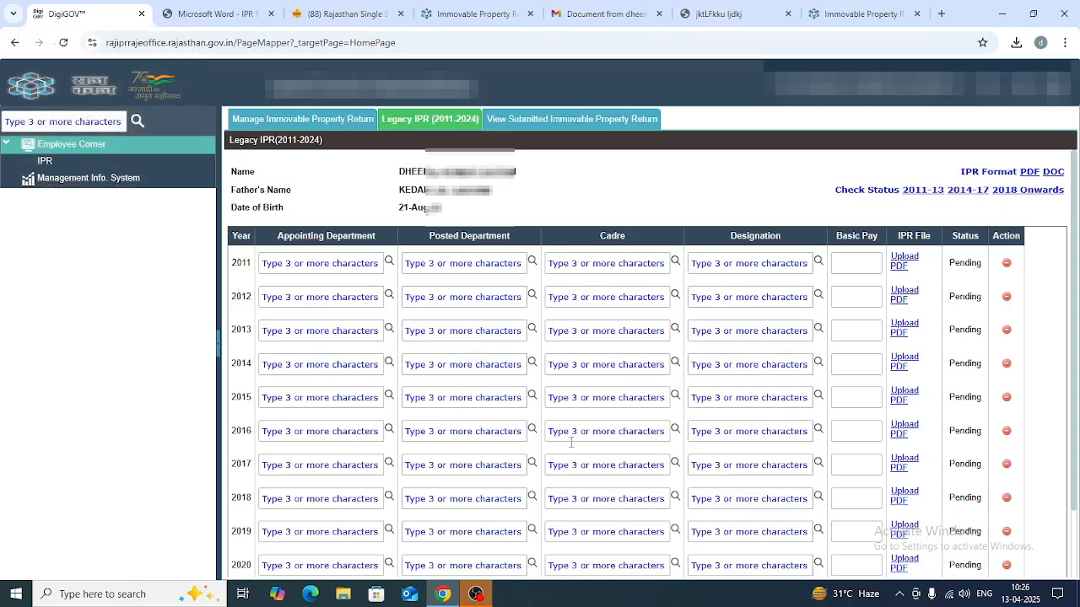
Set the 2023 row's appointing department to Sanskrit Education Department(Admin), found by searching for "sanskrit"
scroll(571, 442, "down", 1)
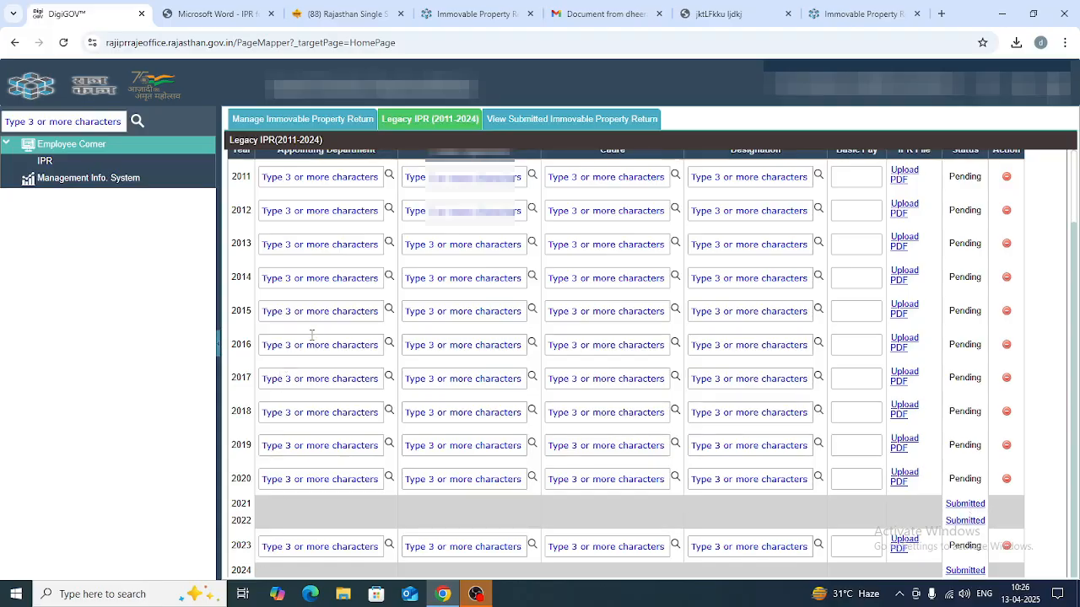
scroll(316, 340, "up", 2)
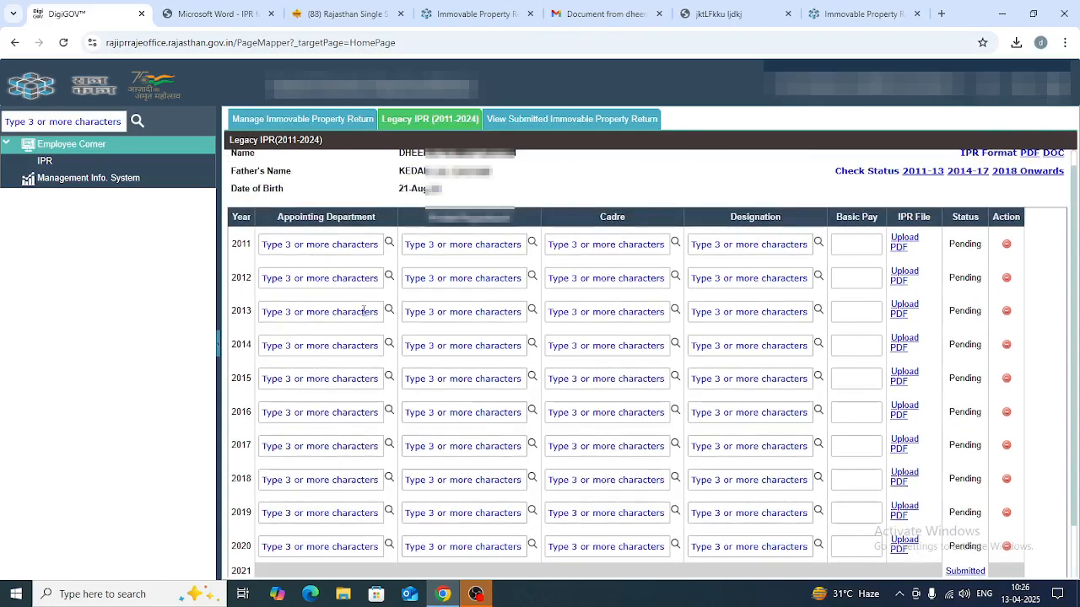
scroll(394, 315, "down", 1)
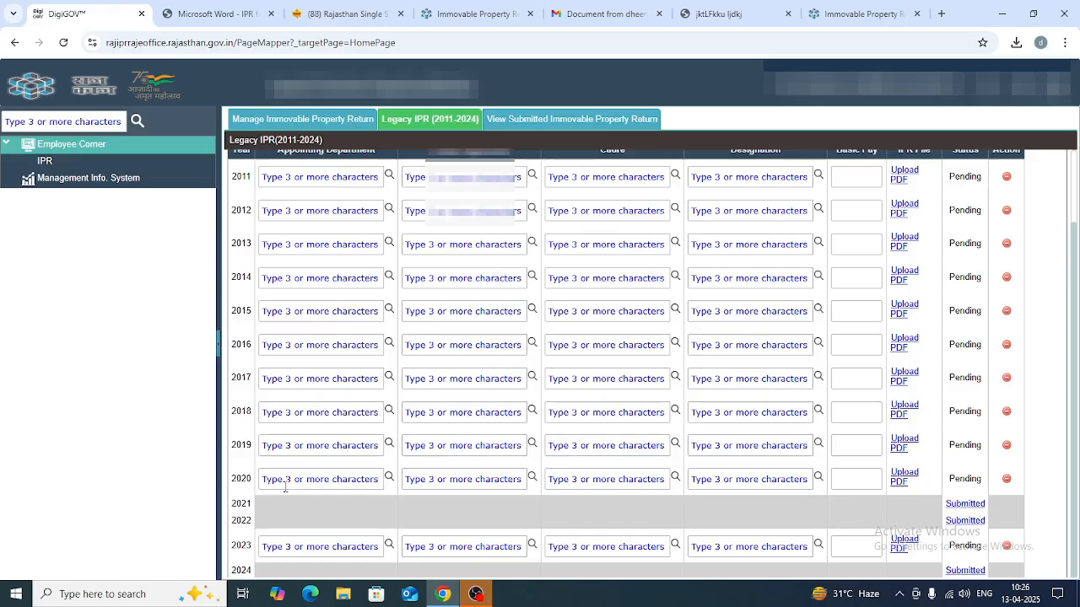
left_click(390, 546)
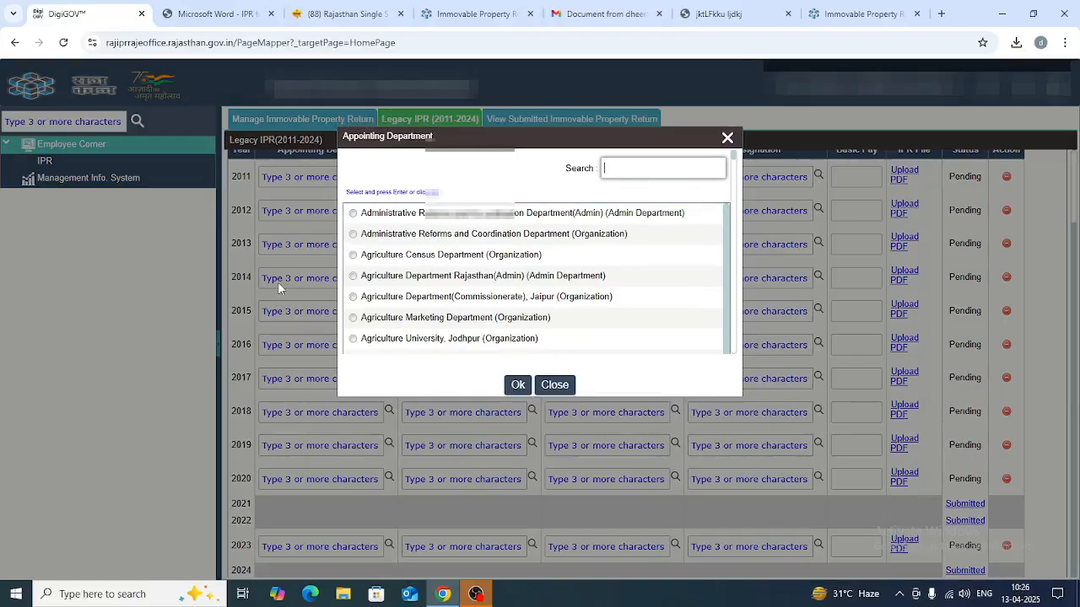
type("san")
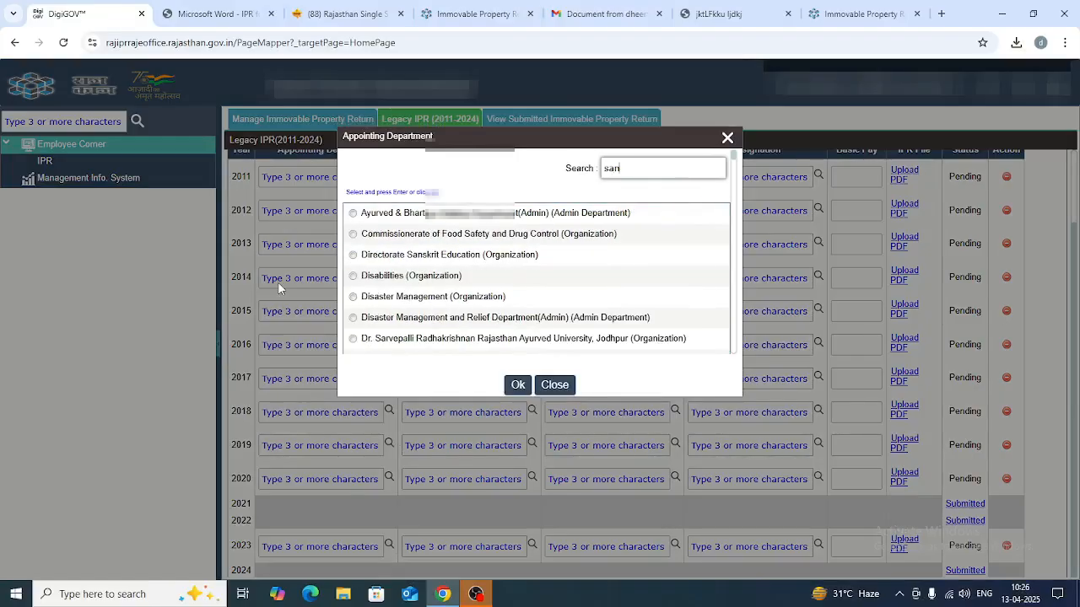
type("skrit")
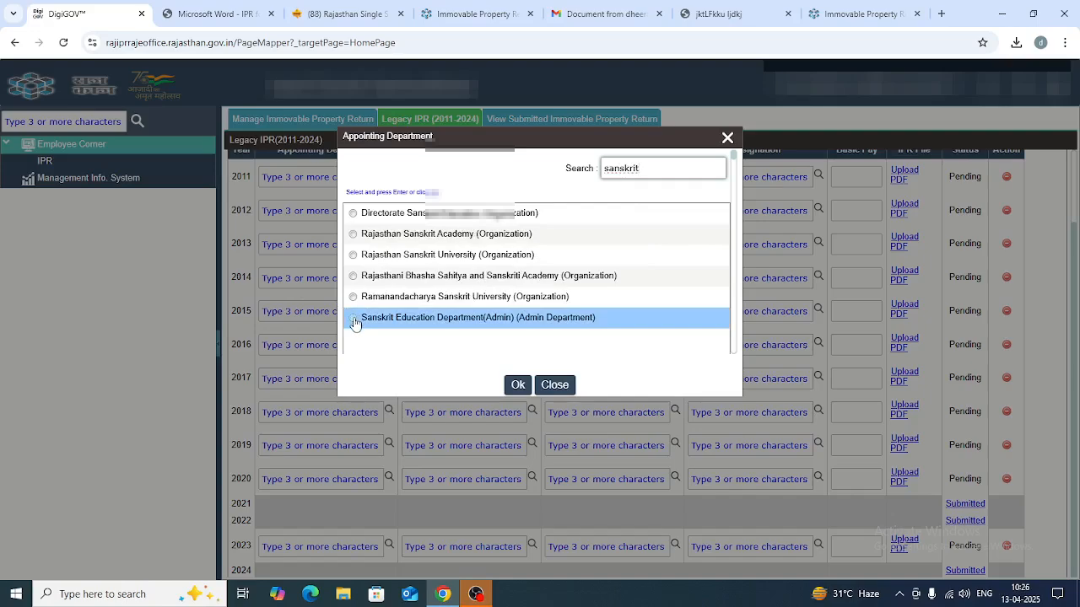
left_click(354, 319)
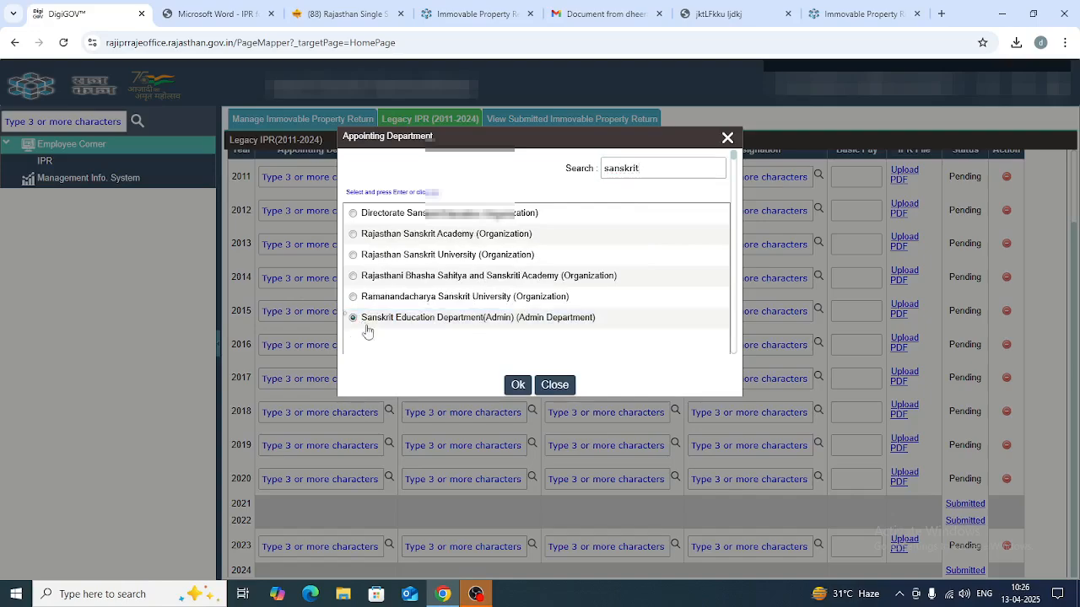
left_click(518, 387)
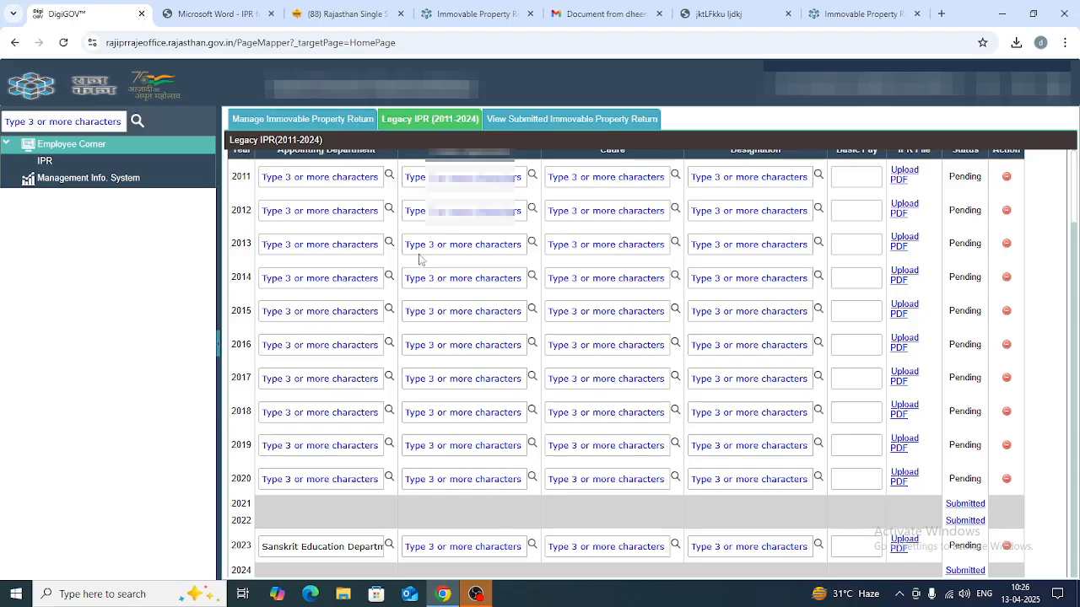
Set the 2023 row's posted department to Directorate Sanskrit Education, found by searching for "san"
left_click(531, 546)
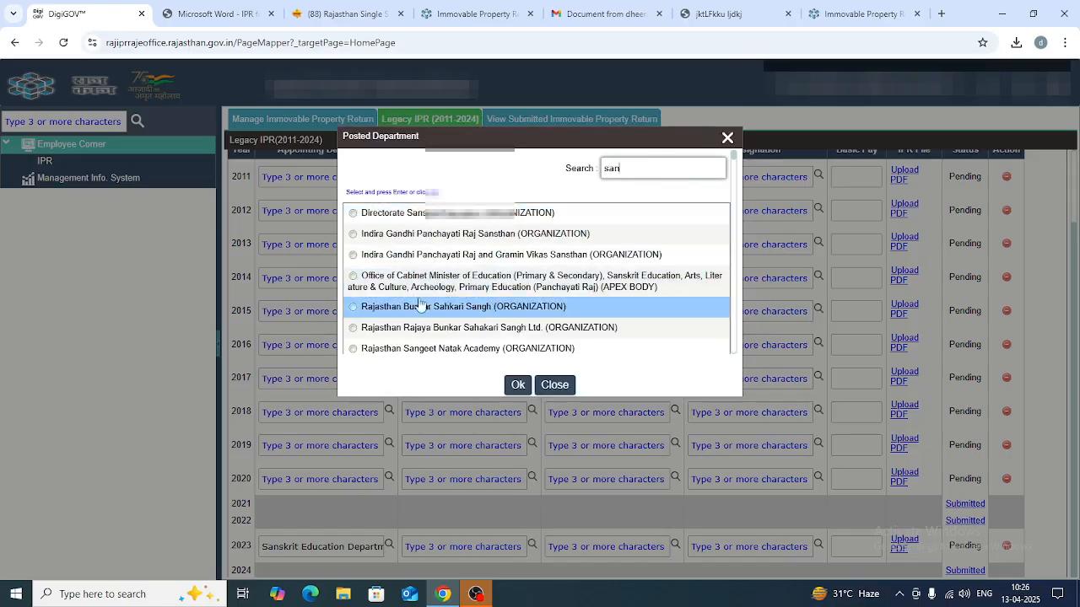
left_click(352, 213)
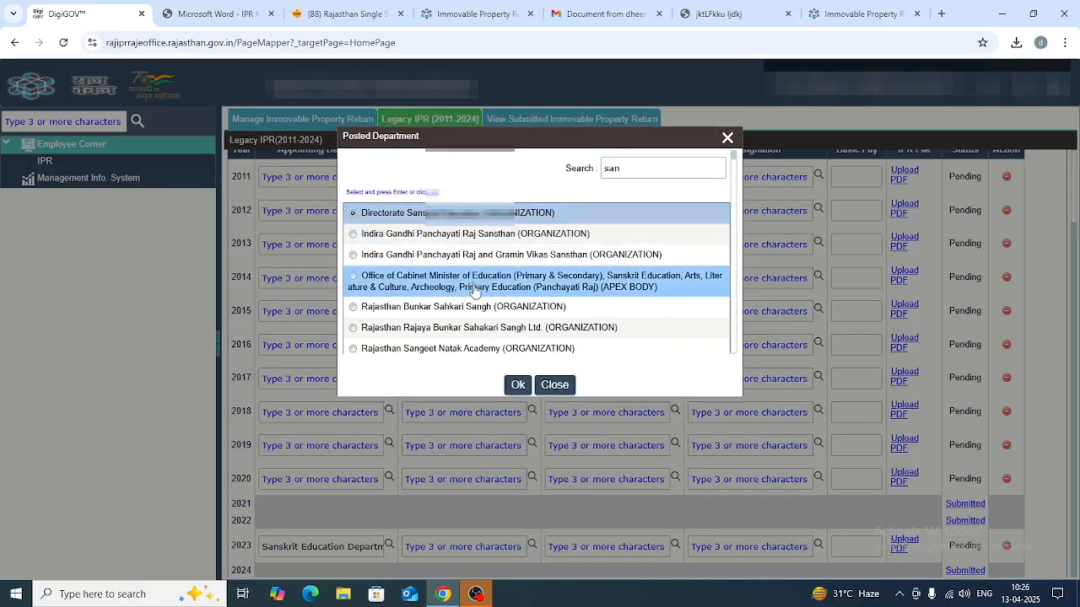
left_click(527, 386)
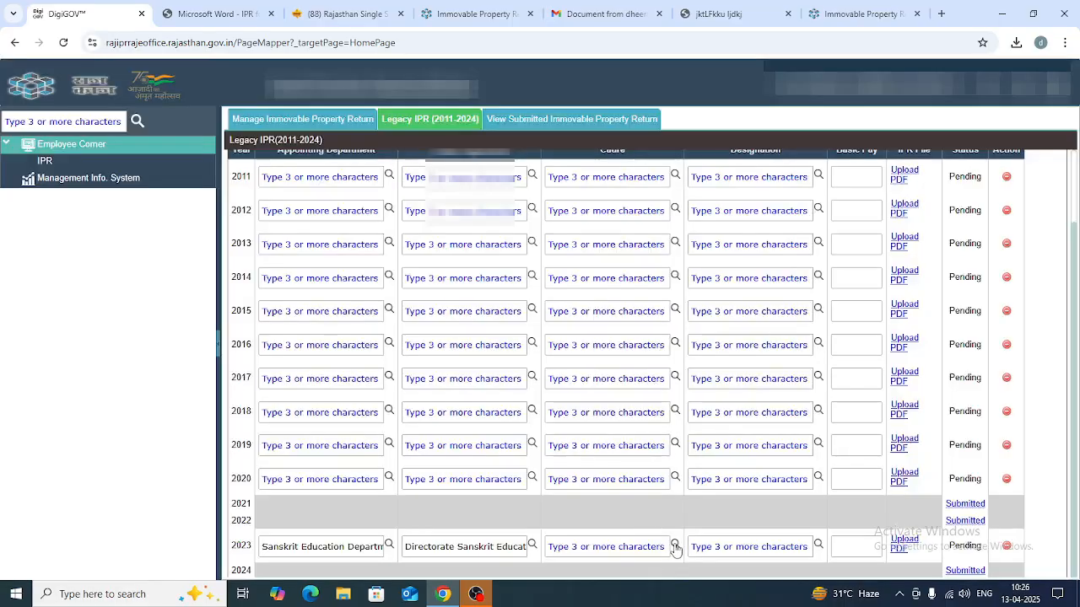
Set the 2023 row's cadre to Ministerial Services (Ministerial Services), found by searching for "minister"
left_click(675, 546)
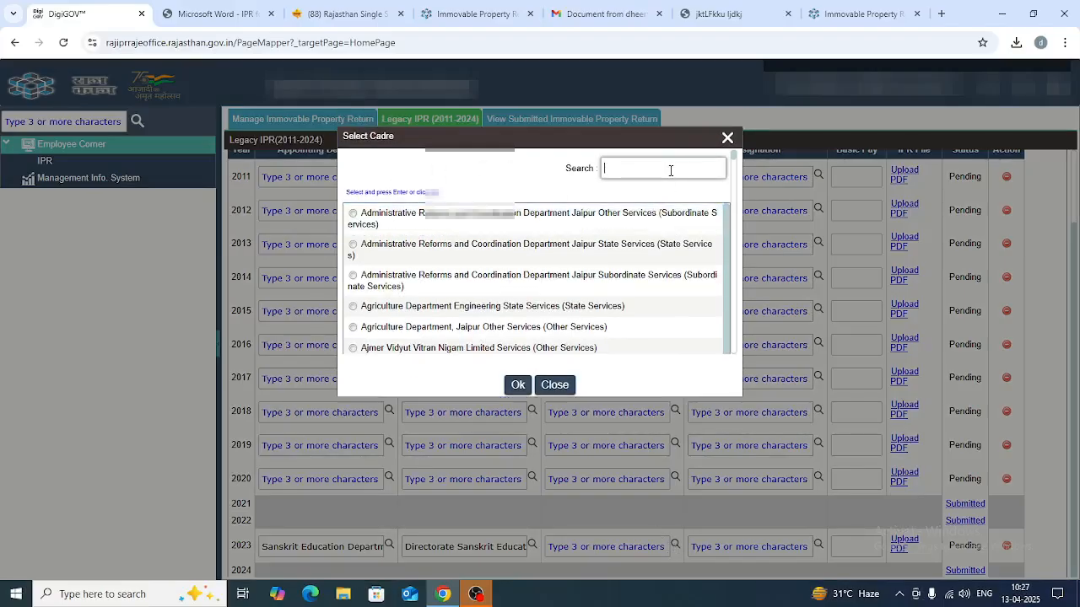
type("minister")
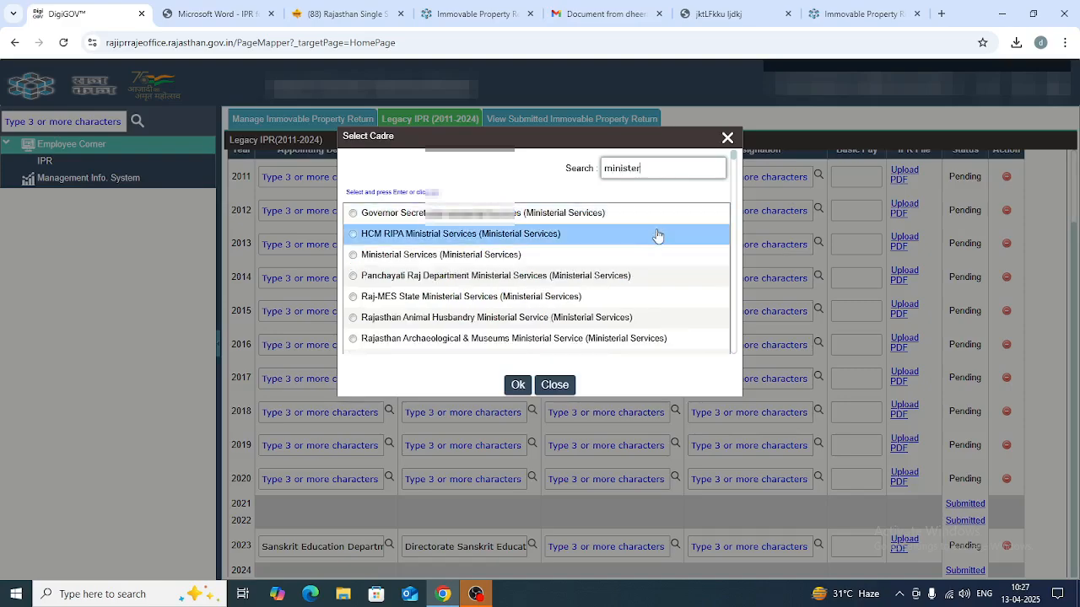
left_click(353, 254)
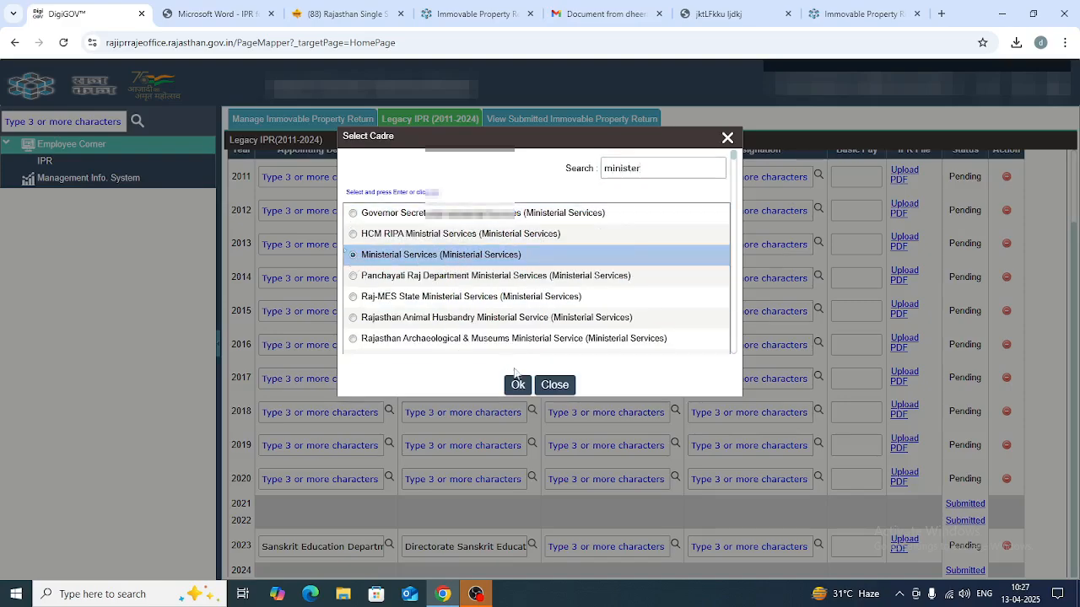
left_click(517, 385)
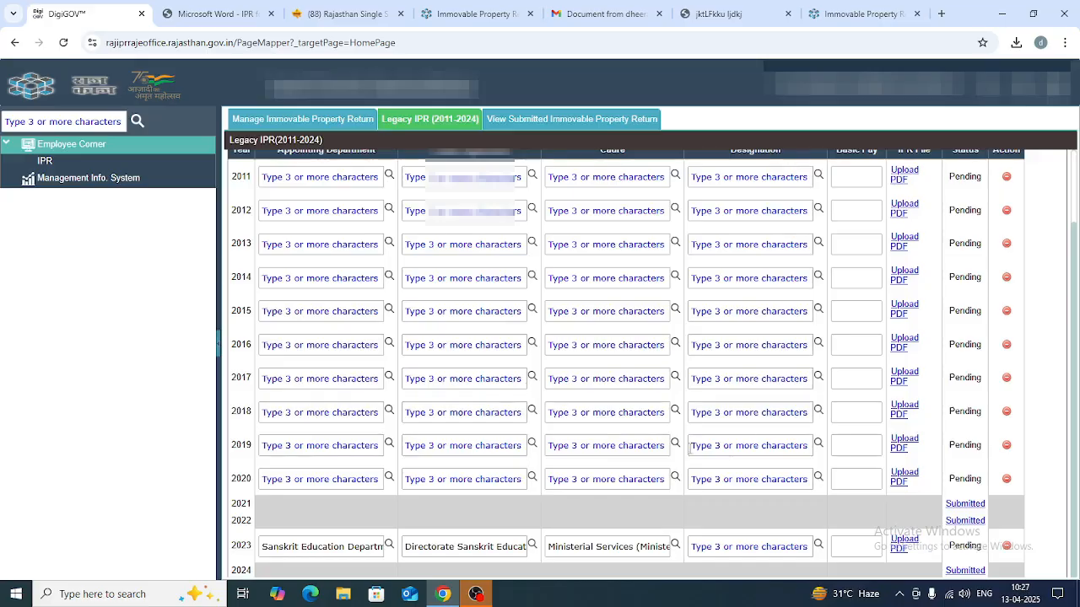
Set the 2023 row's designation to Senior Assistant, found by searching for "senior assis"
left_click(816, 546)
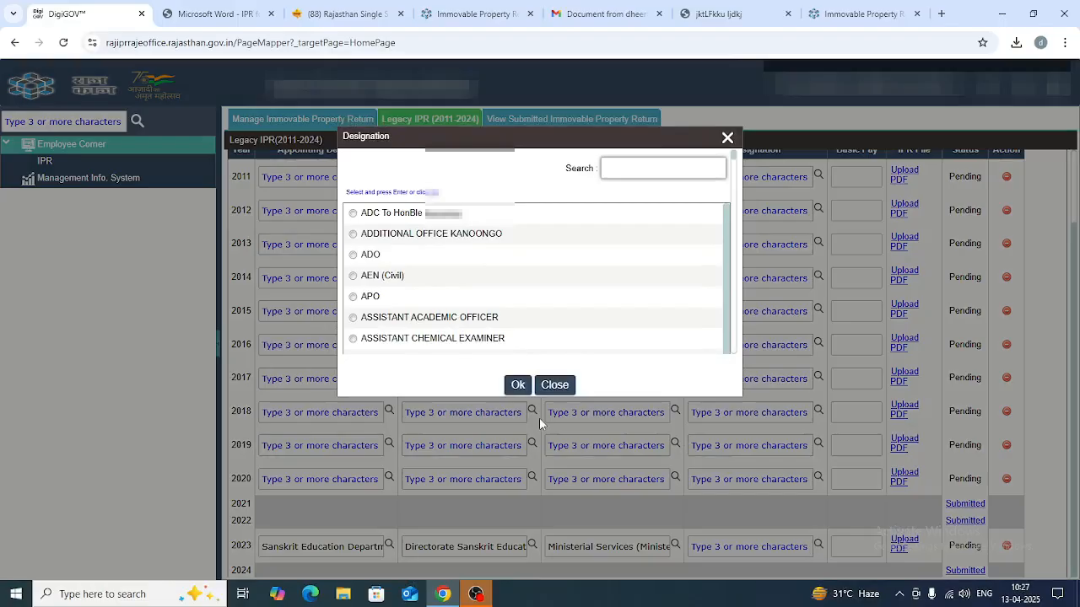
left_click(636, 173)
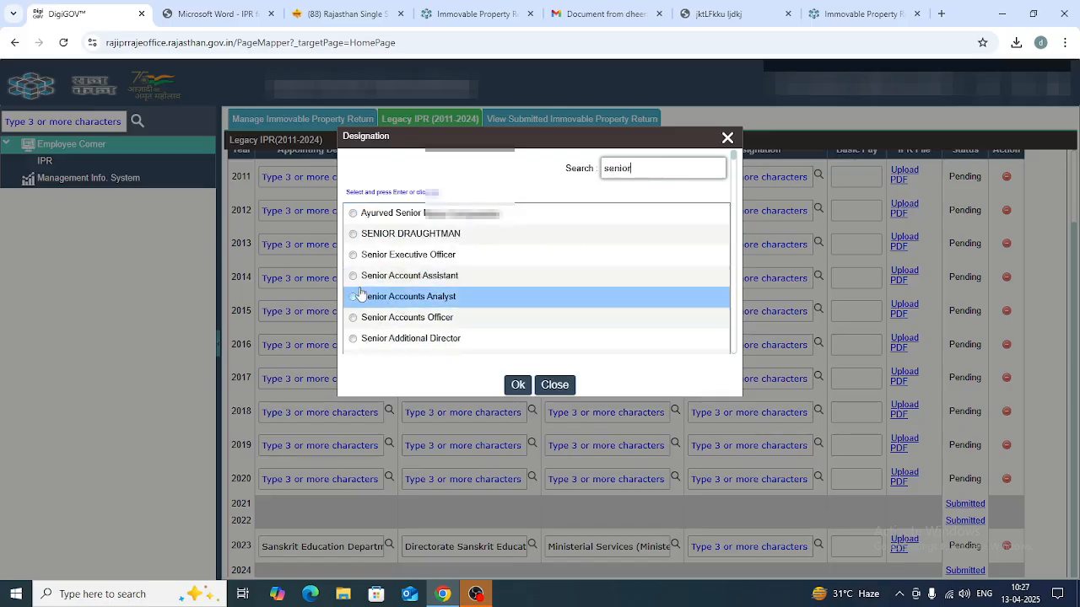
type("assis")
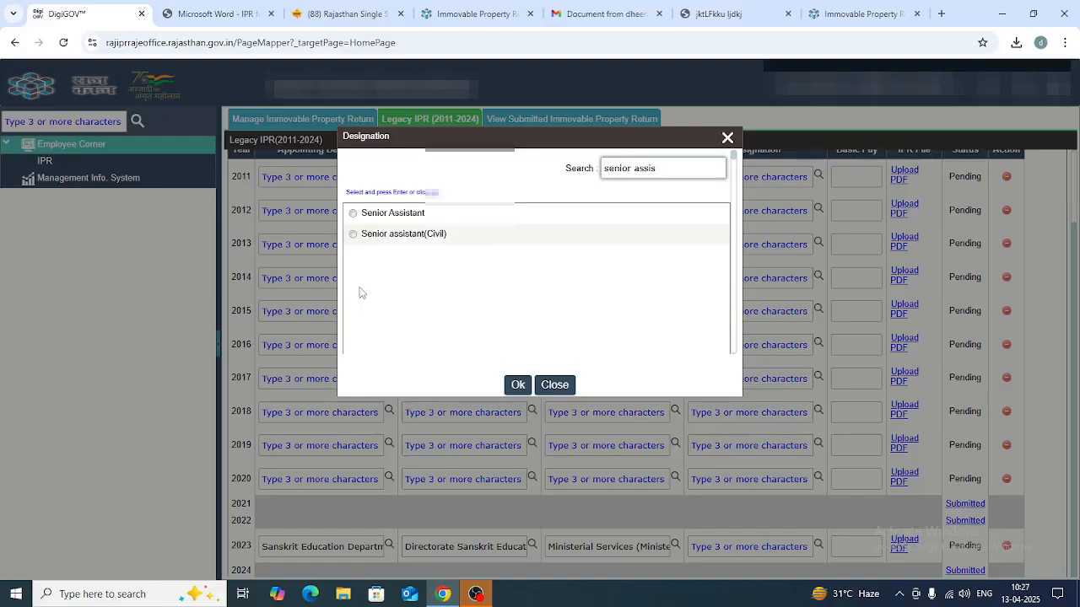
left_click(354, 215)
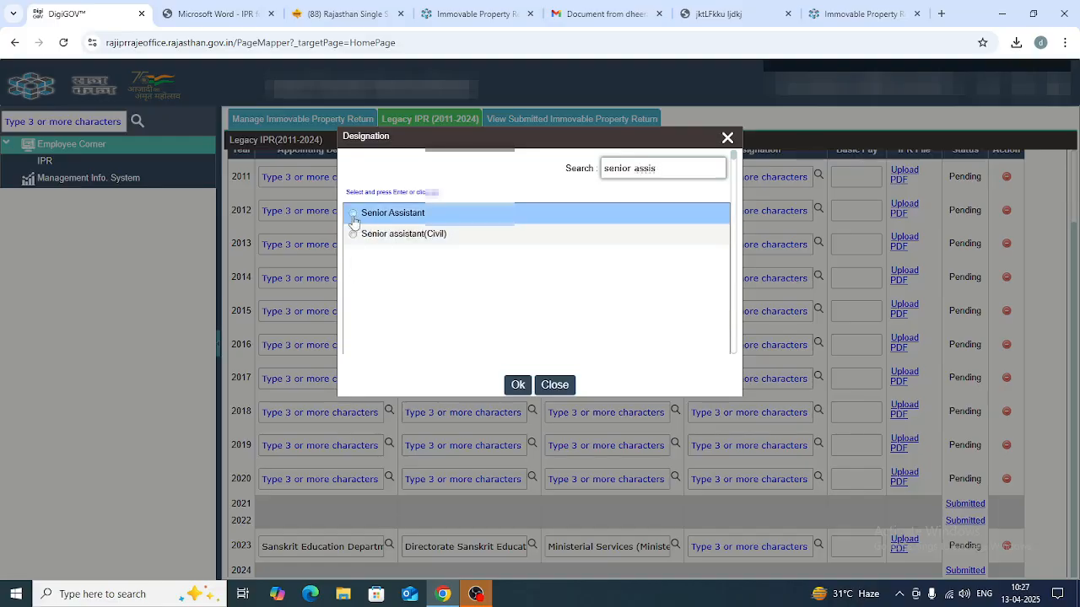
left_click(517, 386)
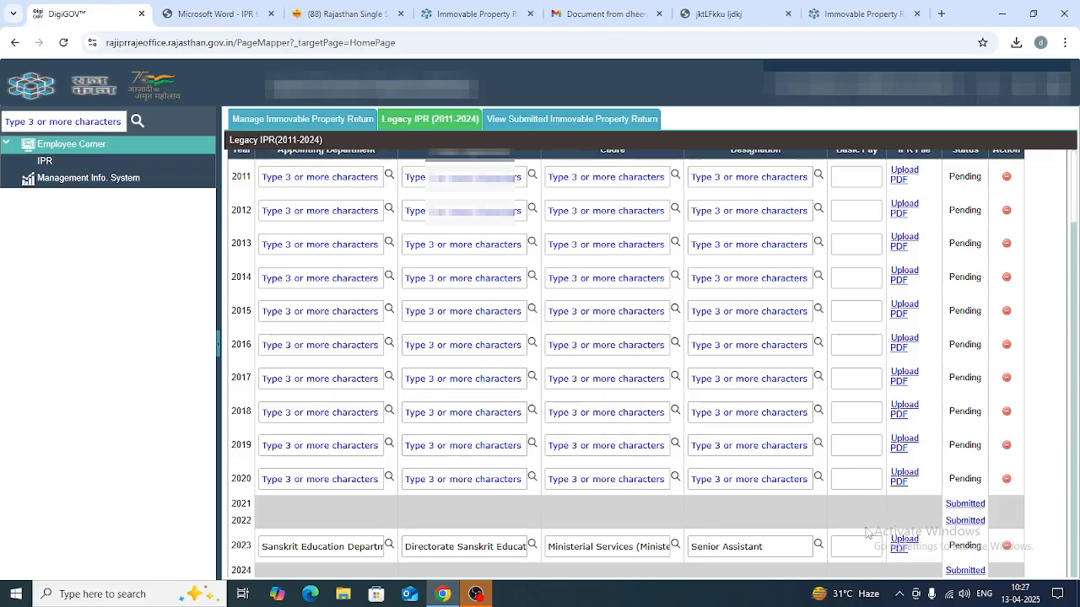
Enter a basic pay of 30100 for 2023 and upload that year's IPR PDF from the local system
left_click(846, 550)
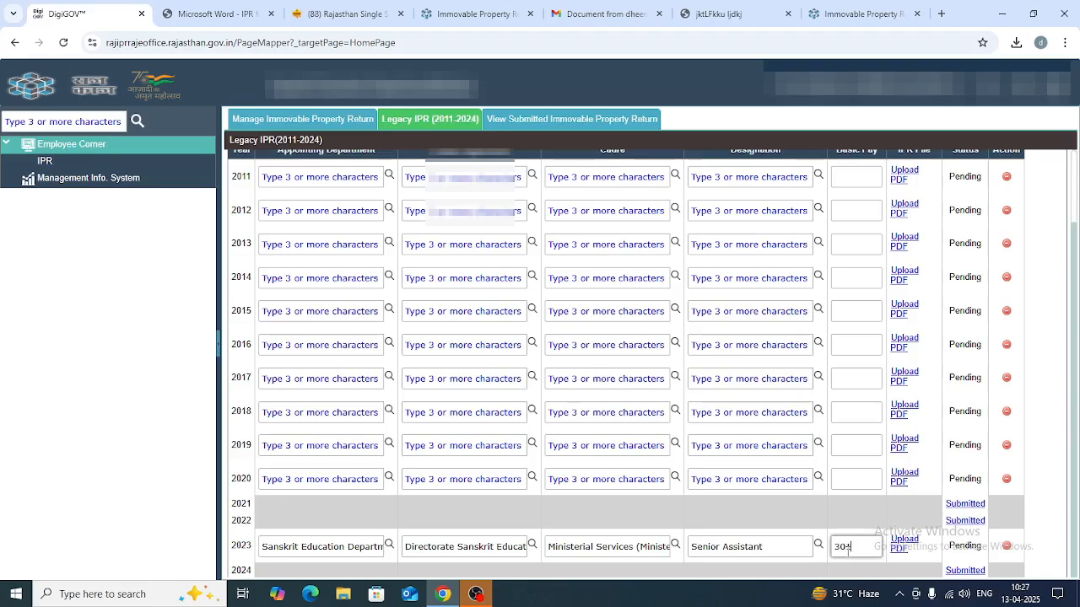
left_click(903, 543)
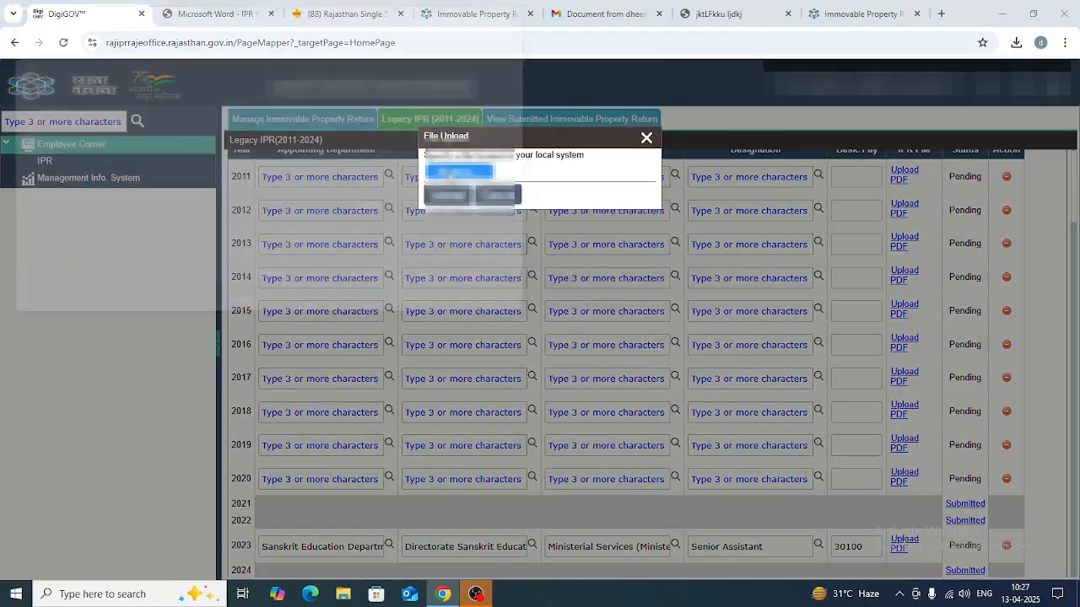
left_click(455, 173)
left_click(223, 124)
double_click(223, 125)
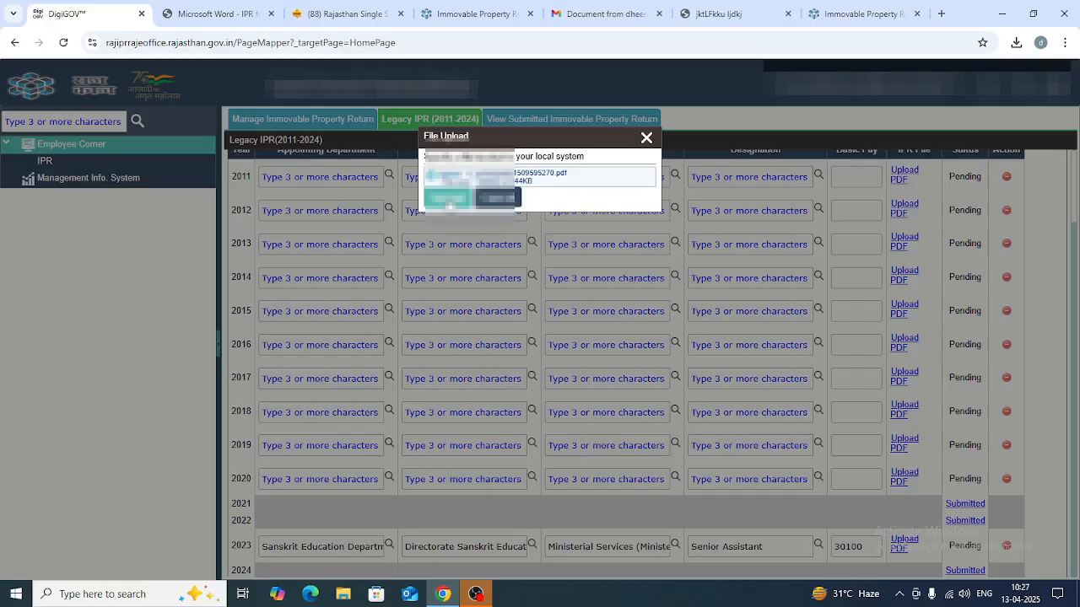
left_click(448, 198)
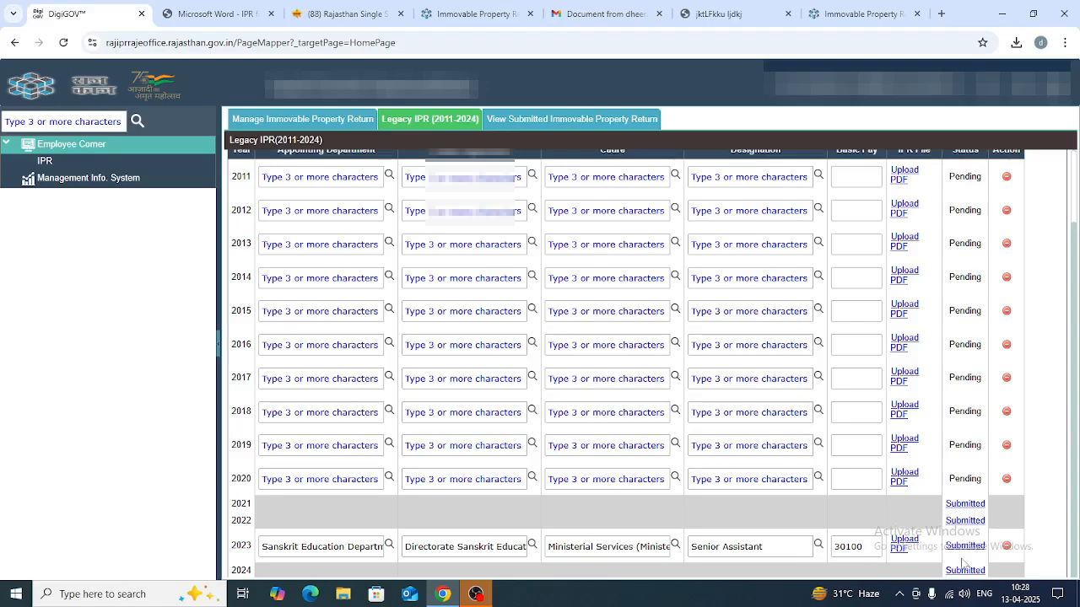
Delete the submitted 2023 record from the Legacy IPR form and check that year's row
left_click(1006, 547)
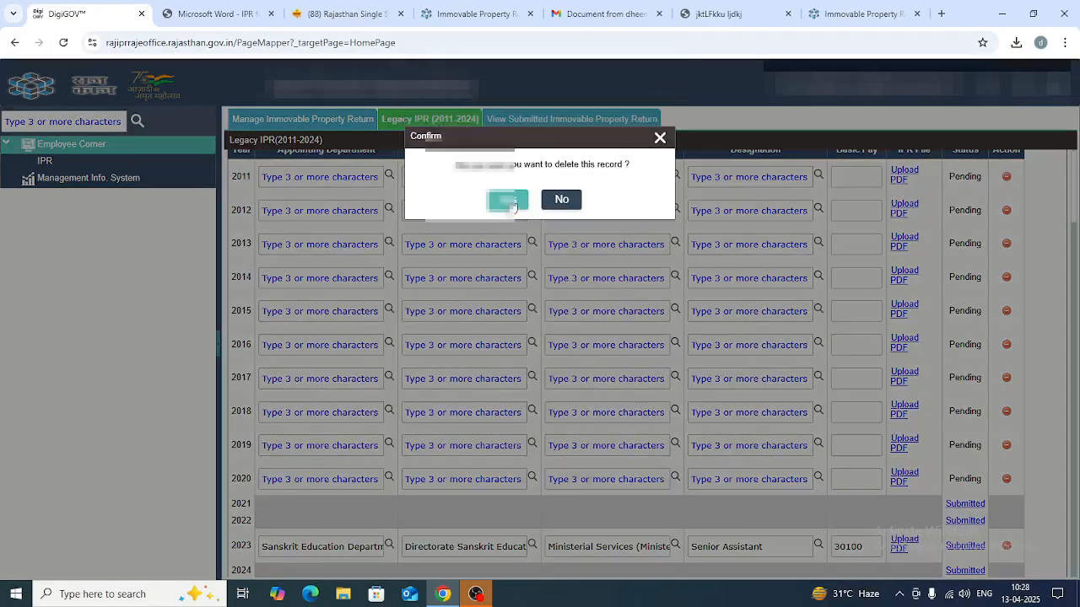
left_click(518, 201)
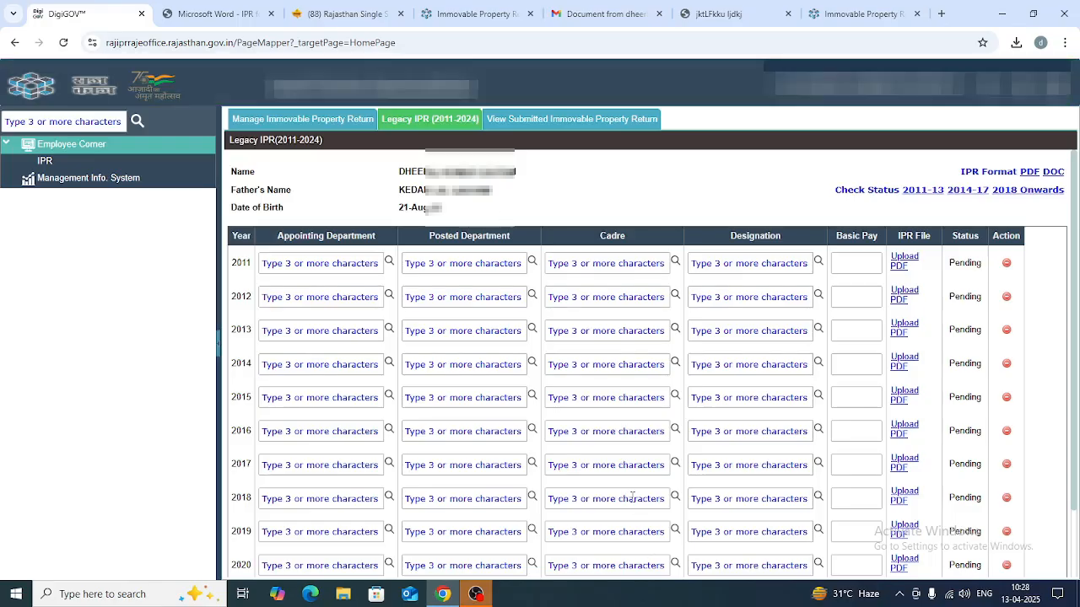
scroll(634, 498, "down", 1)
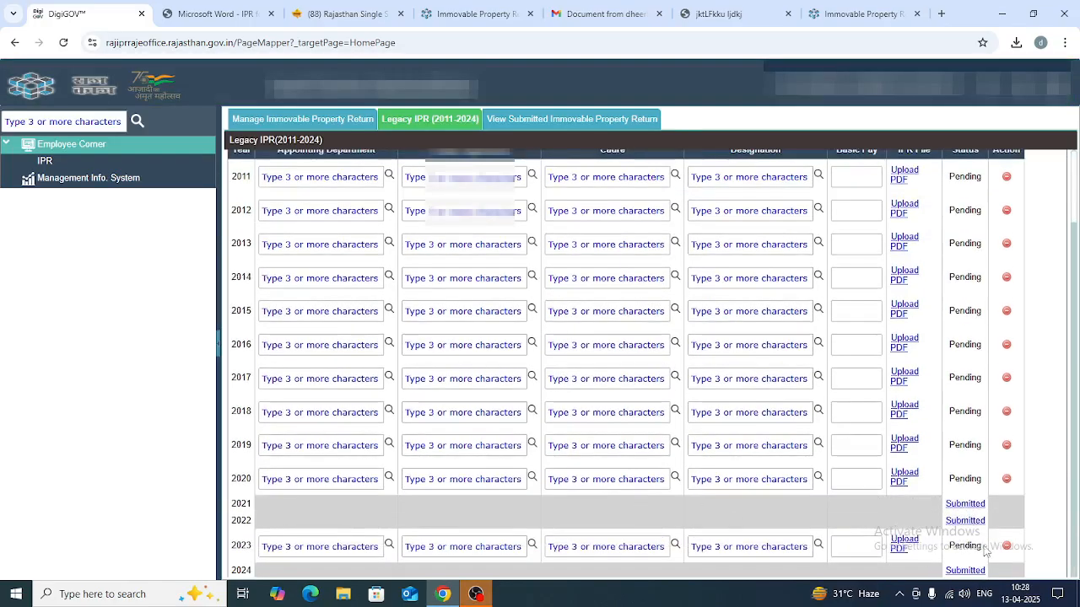